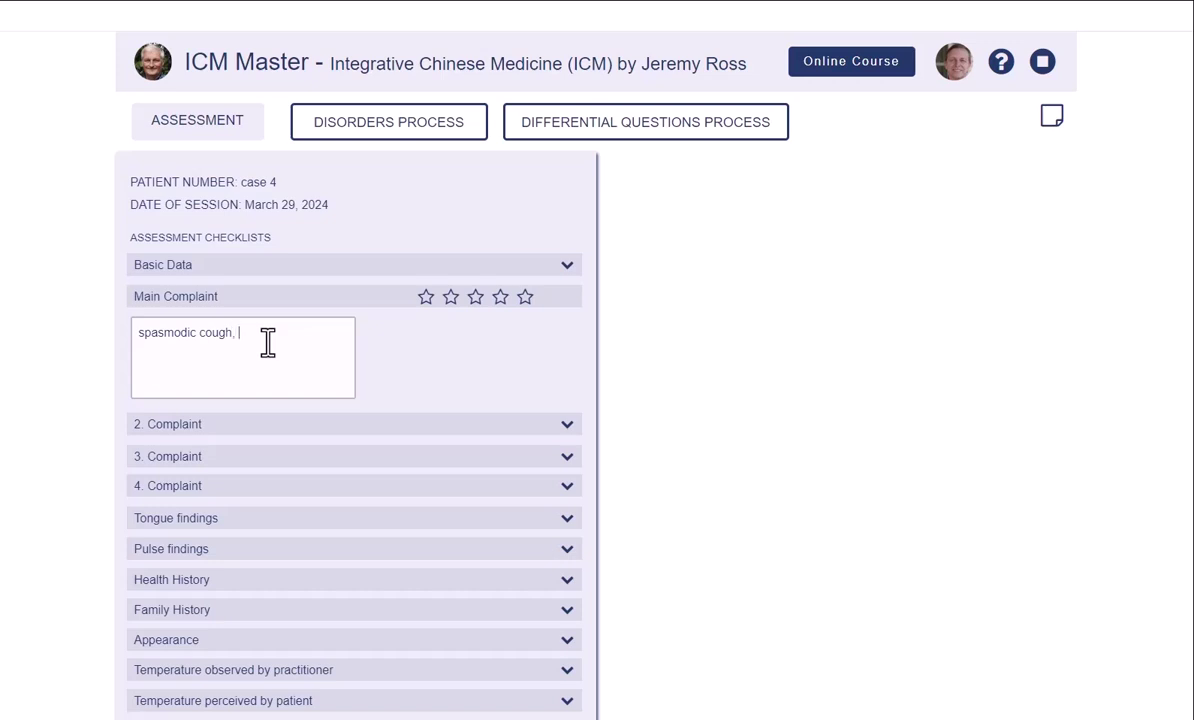
Step: Complete the main complaint as "spasmodic cough, difficult expectoration, aggravated by nervous tension" and rate its severity four stars
type("cult expectoration, aggravated by n")
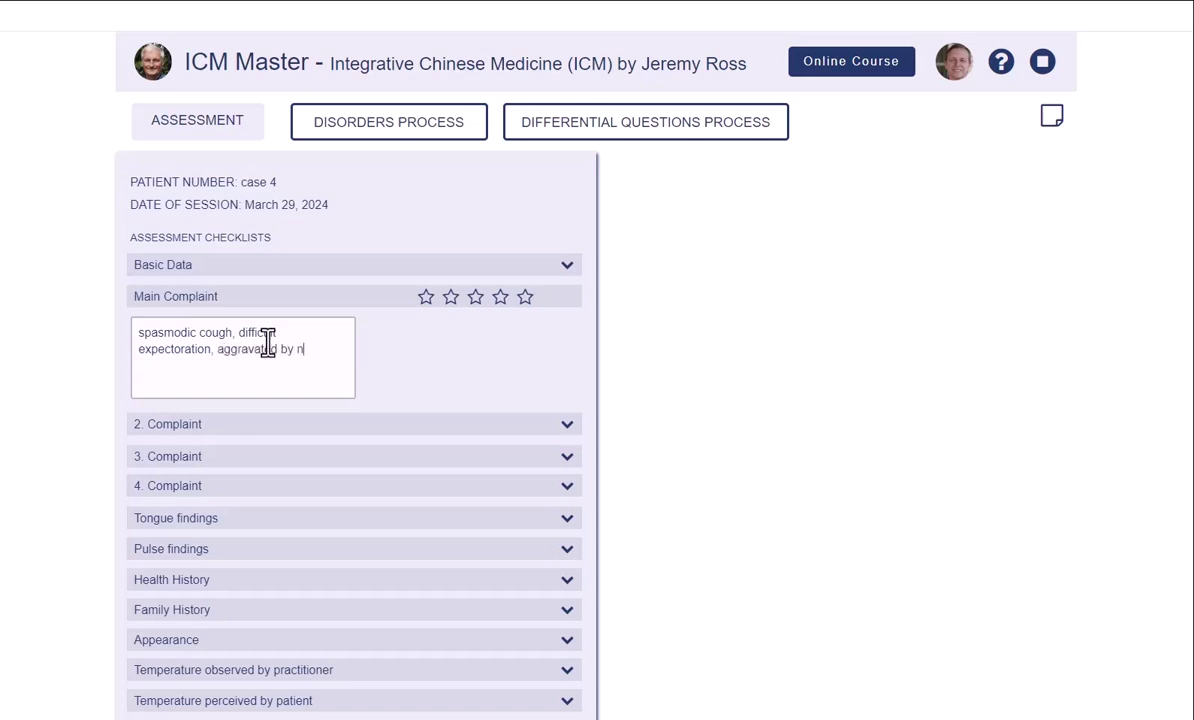
type("ervous tension")
left_click(500, 298)
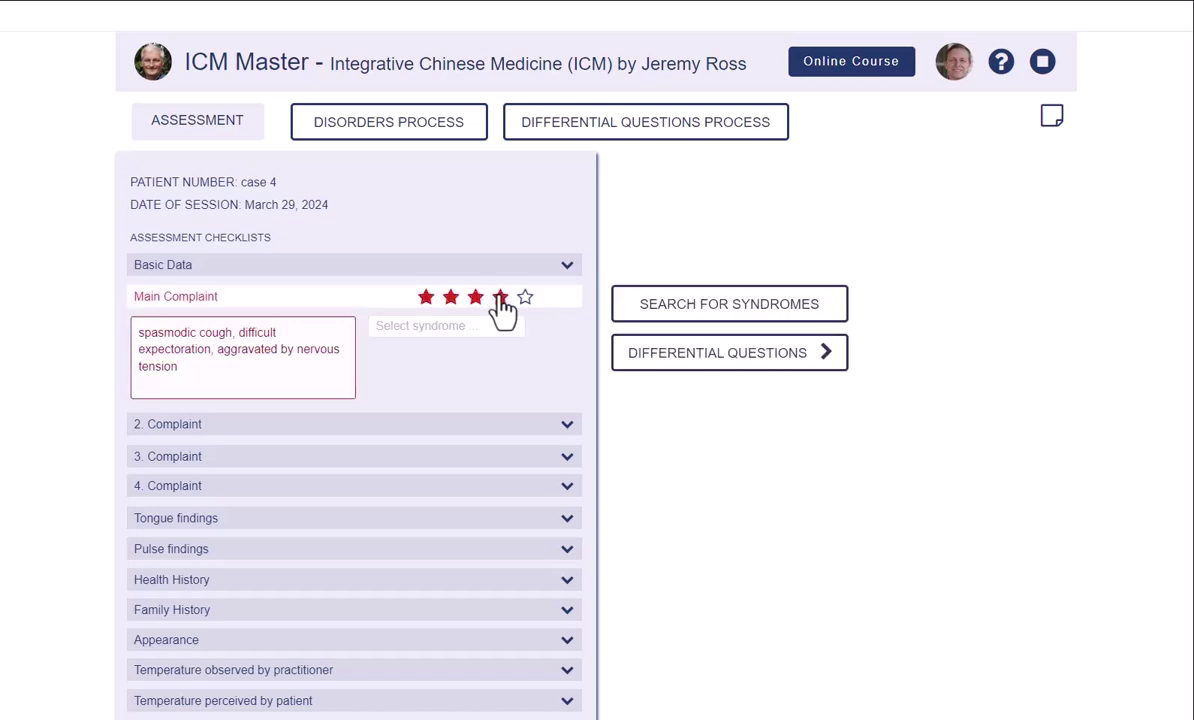
Step: In the disorders process, choose Respiratory Disorders, main disorder bronchitis (cough), and subgroup "+ spasmodic cough, obstruction sensations"
left_click(372, 135)
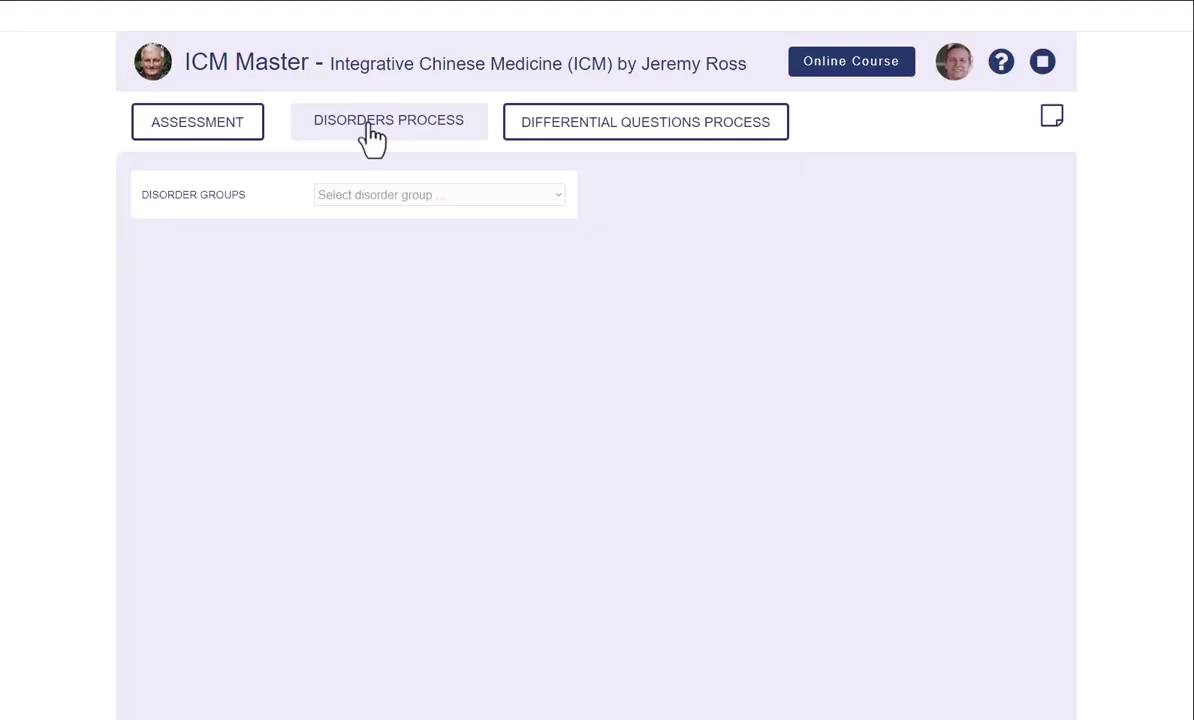
left_click(390, 198)
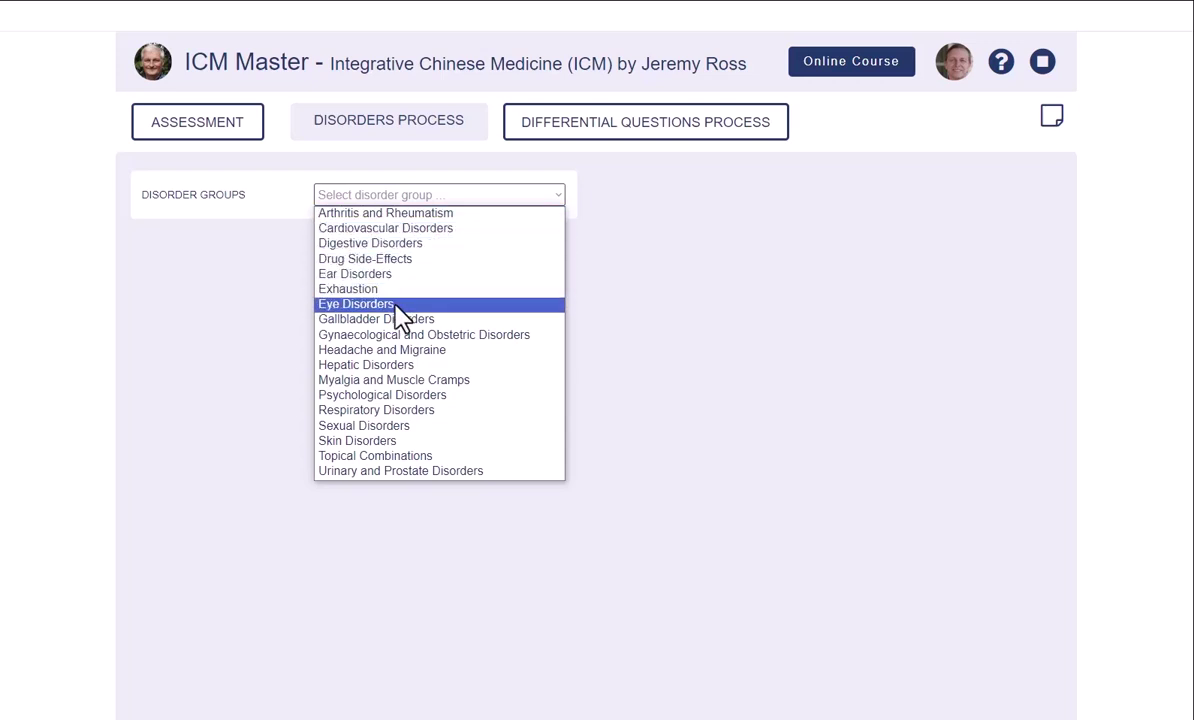
left_click(408, 412)
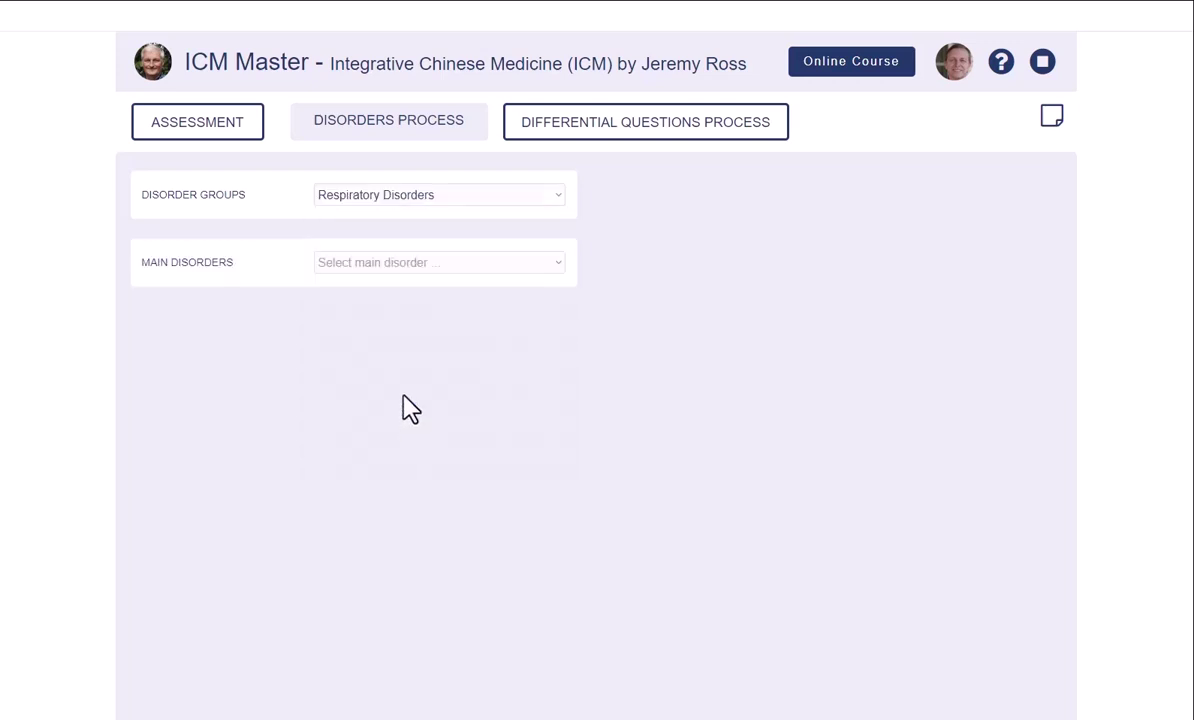
left_click(399, 263)
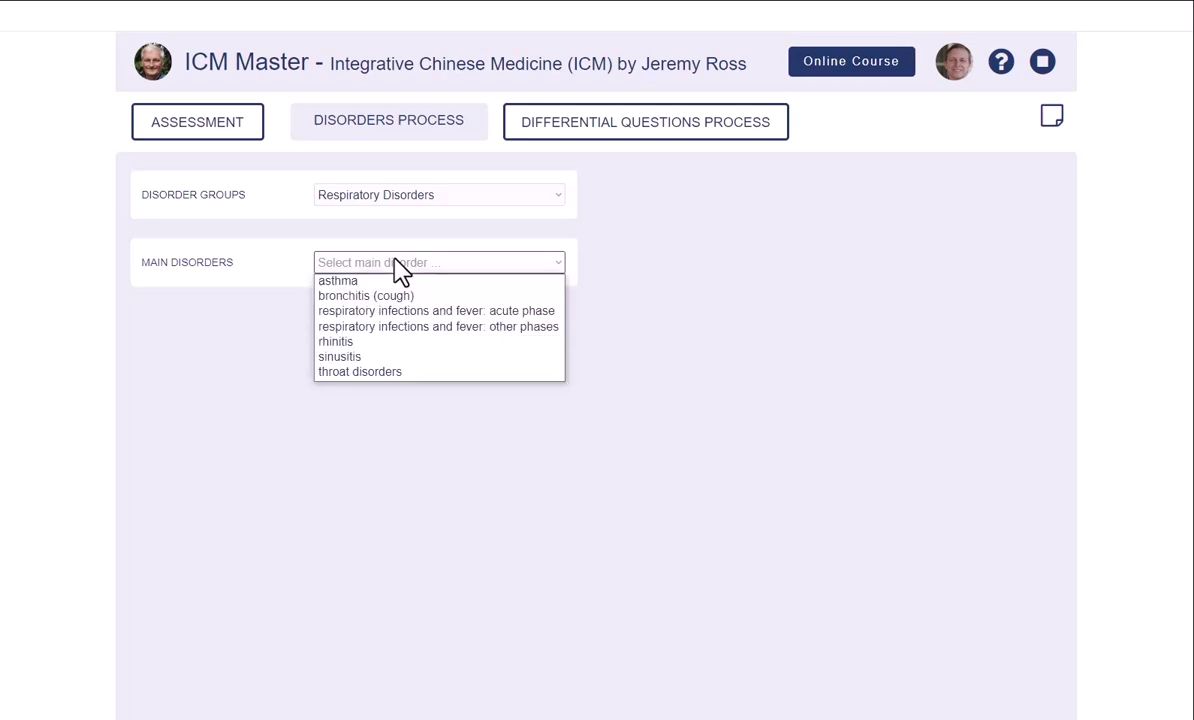
left_click(393, 297)
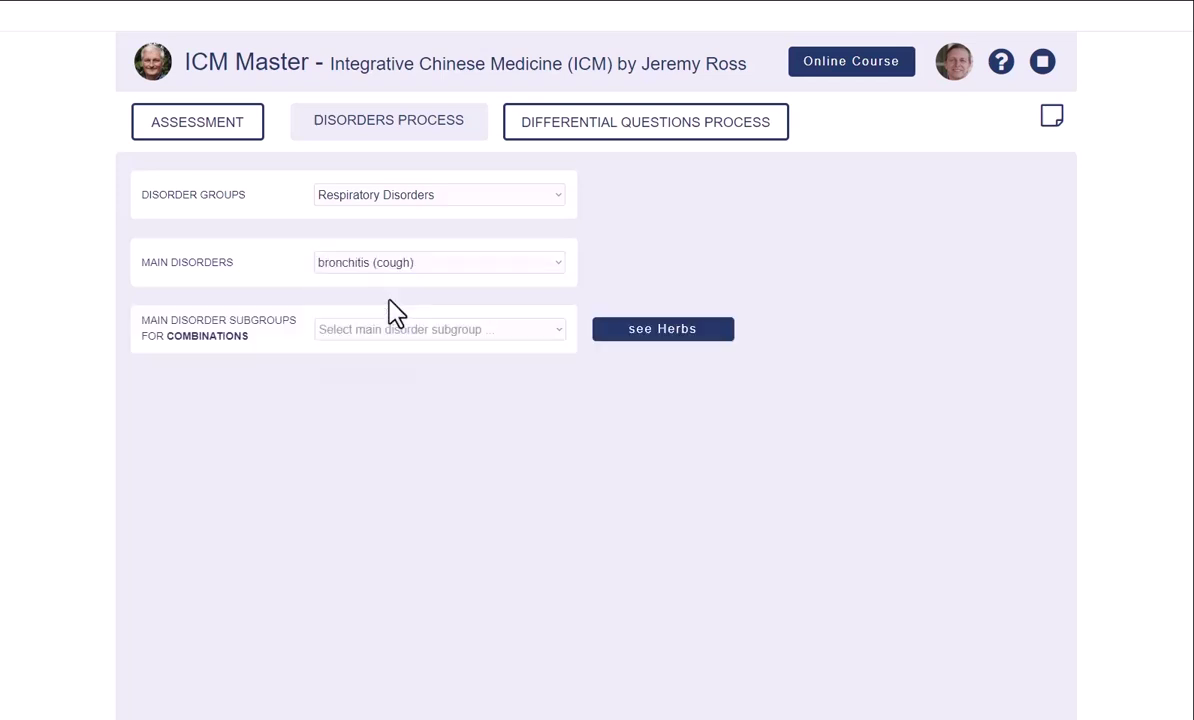
left_click(392, 333)
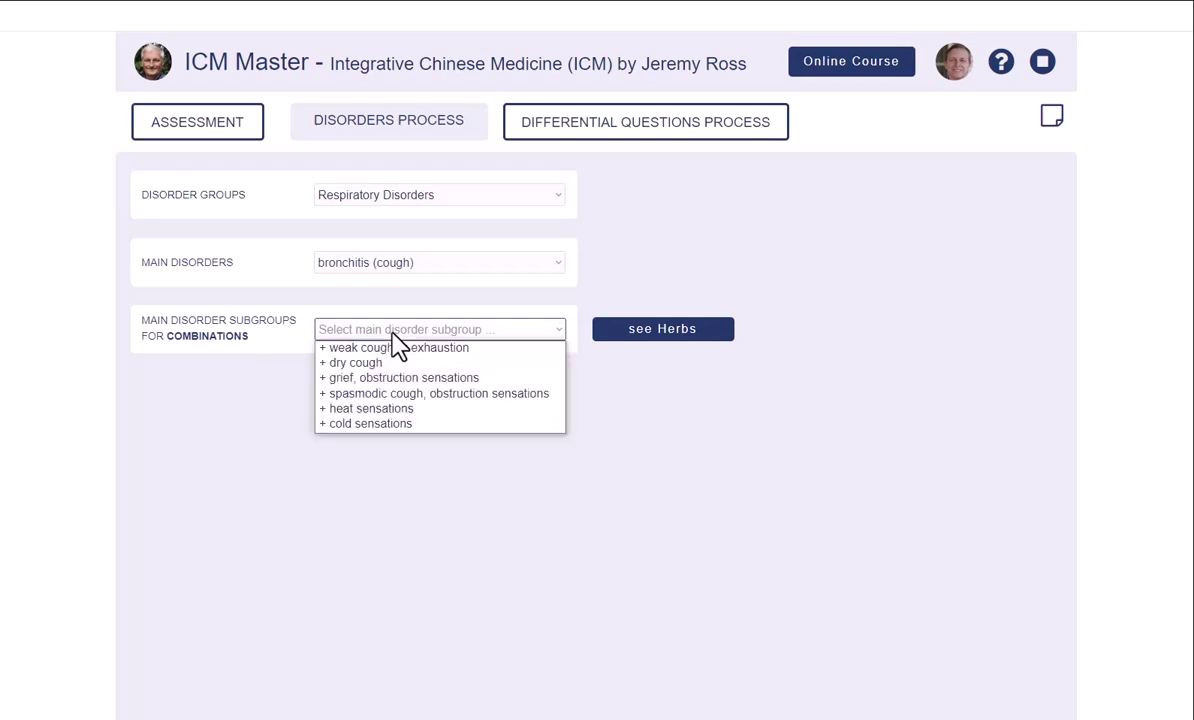
left_click(402, 395)
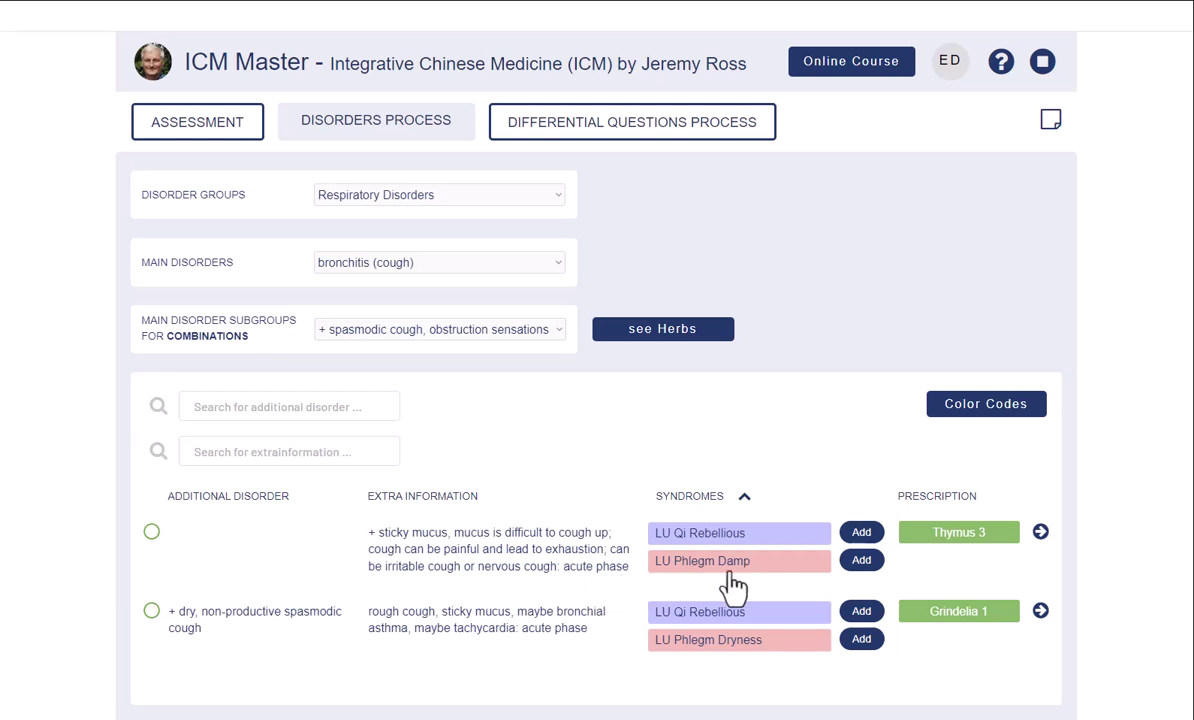
Step: Open the Thymus 3 prescription and select its herbs Thymus, Lobelia, Prunus and Glycyrrhiza
left_click(1040, 533)
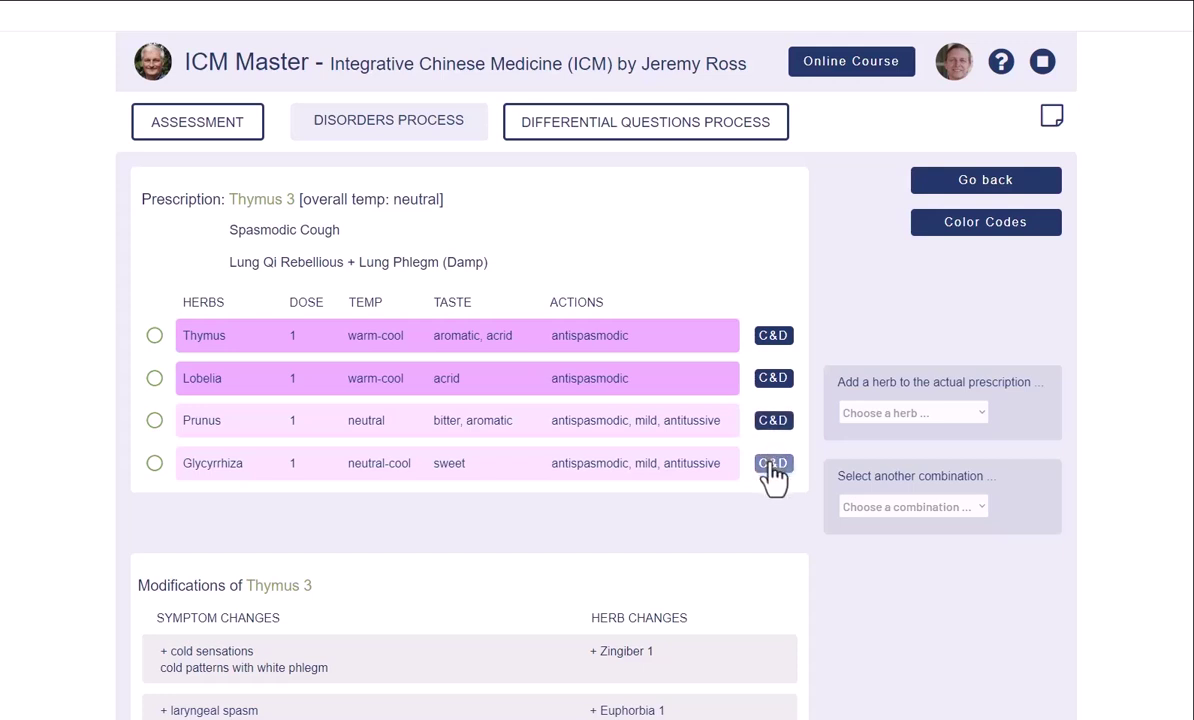
scroll(773, 475, "down", 3)
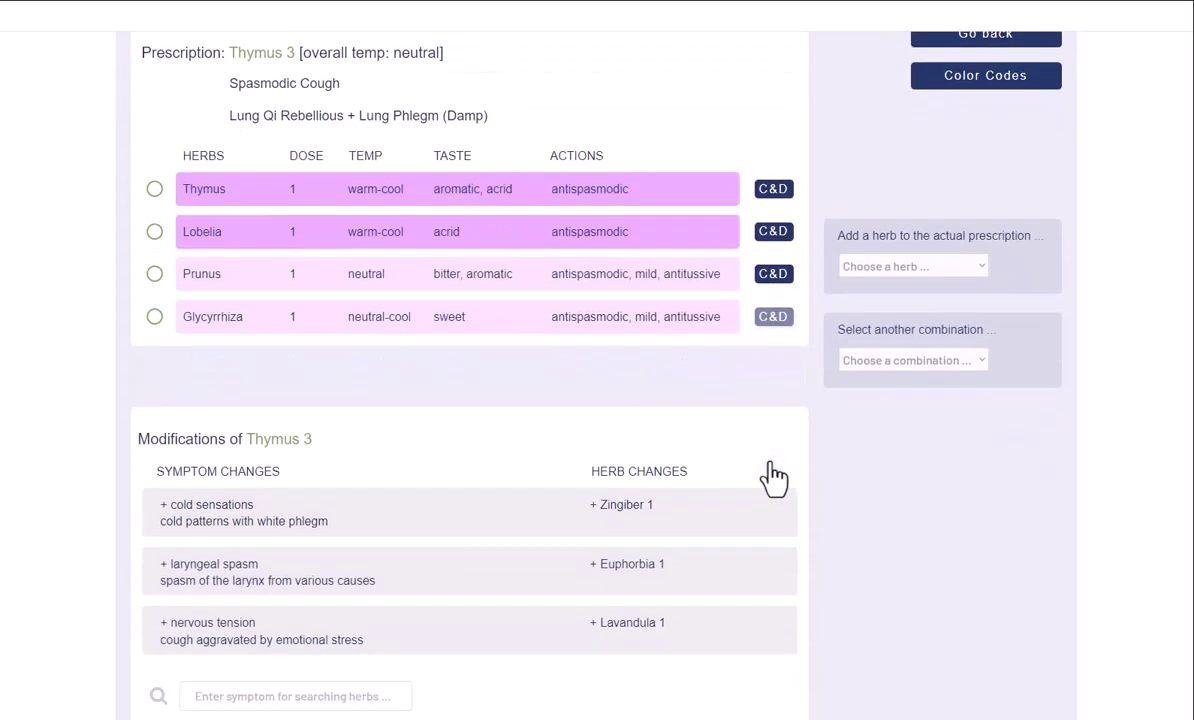
scroll(773, 477, "down", 2)
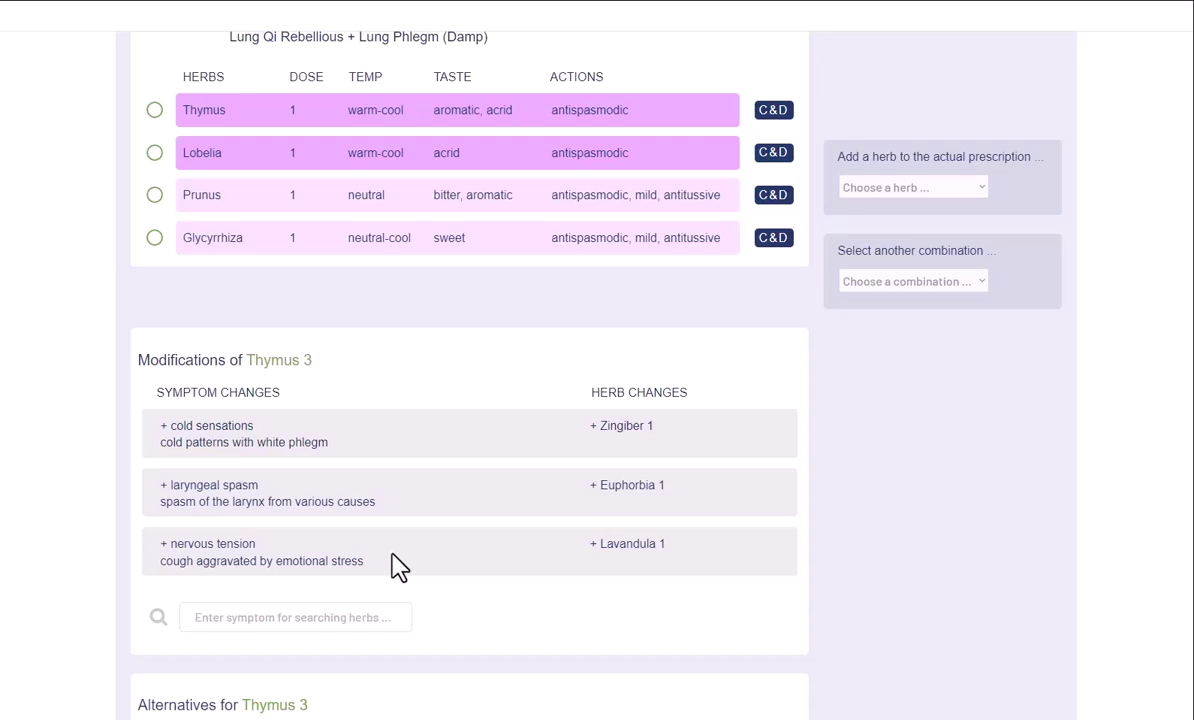
left_click(155, 112)
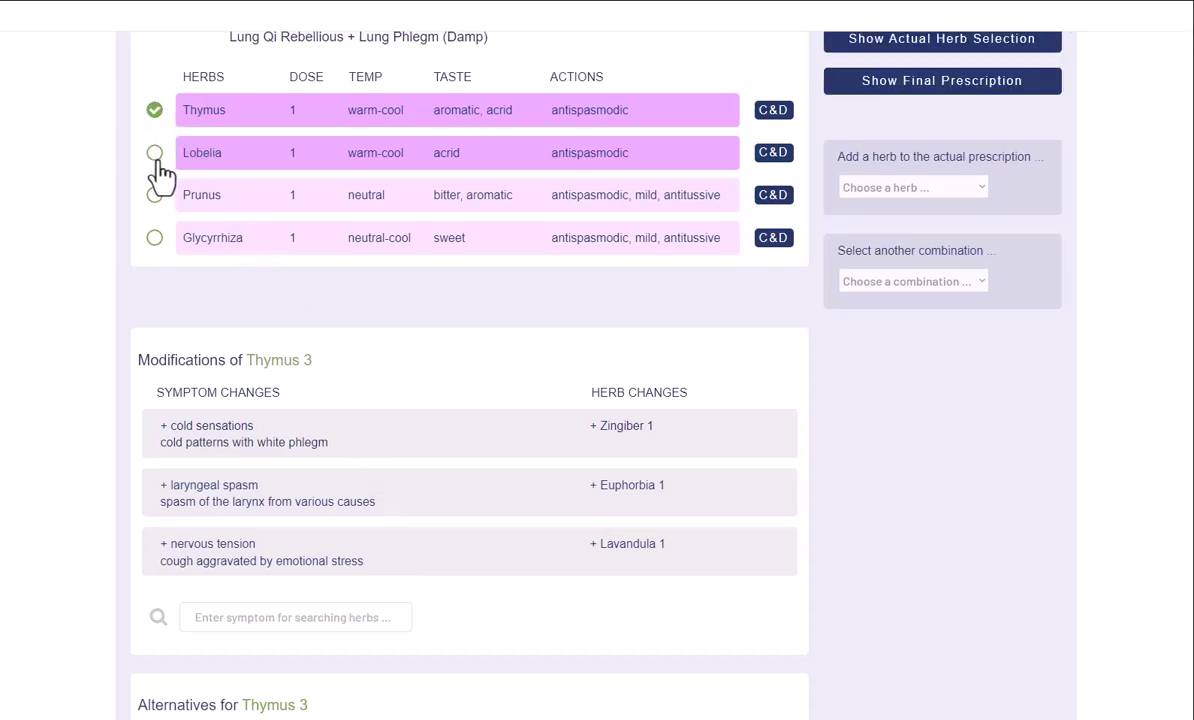
left_click(156, 155)
left_click(155, 196)
left_click(155, 240)
Step: Add the herb Lavandula to the actual prescription and select it as well
left_click(955, 190)
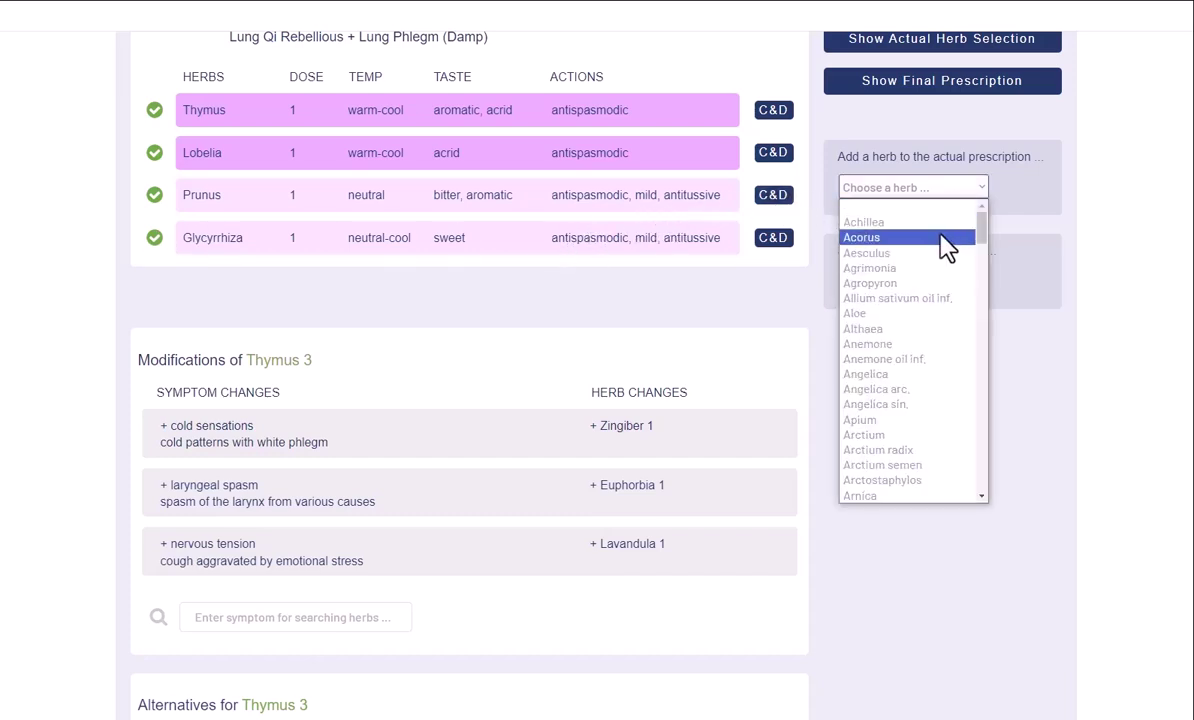
scroll(946, 251, "down", 10)
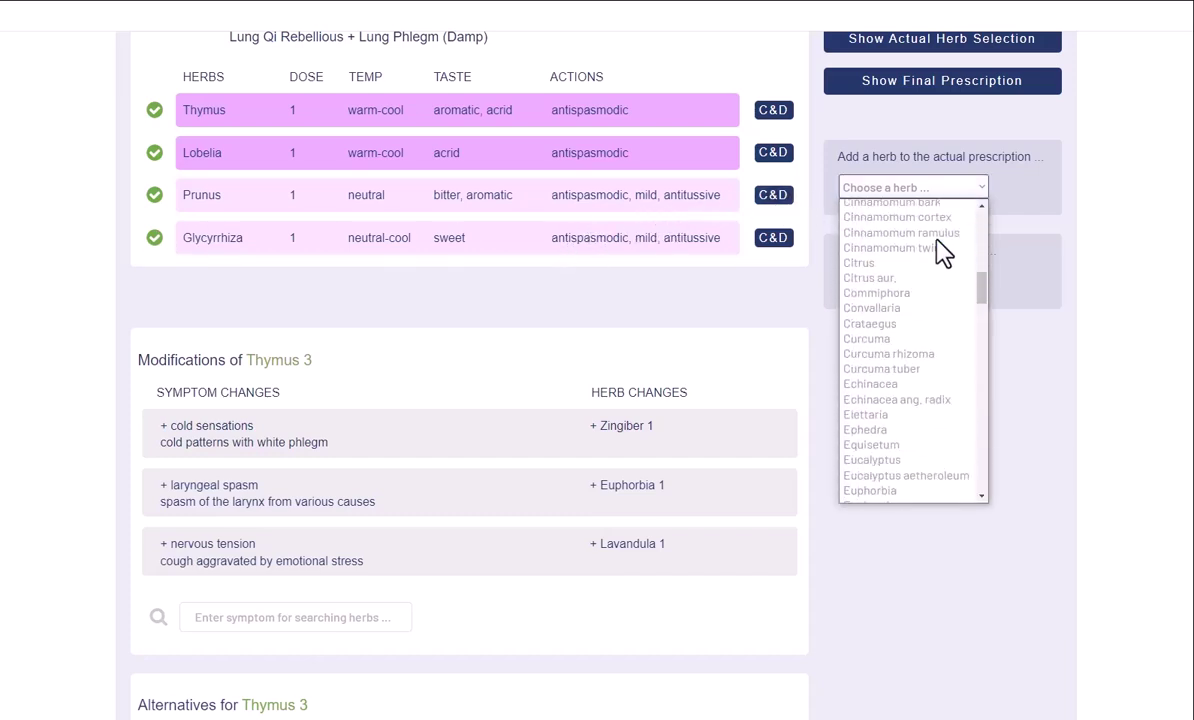
scroll(942, 252, "down", 15)
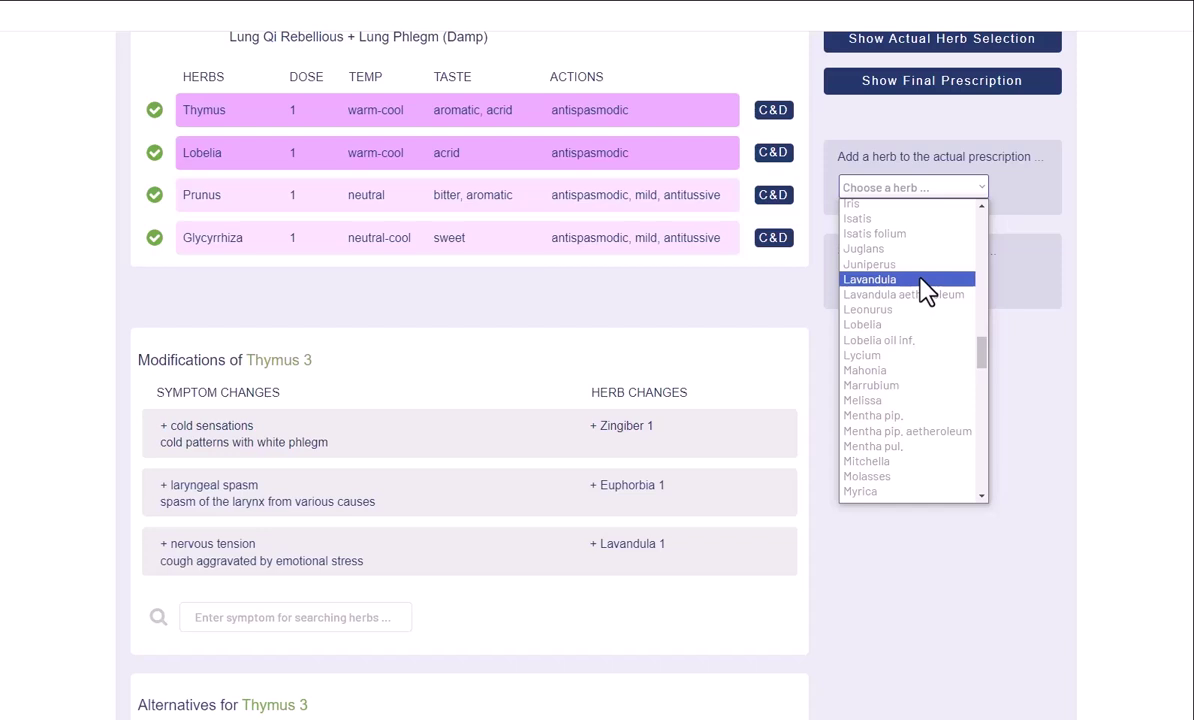
left_click(926, 283)
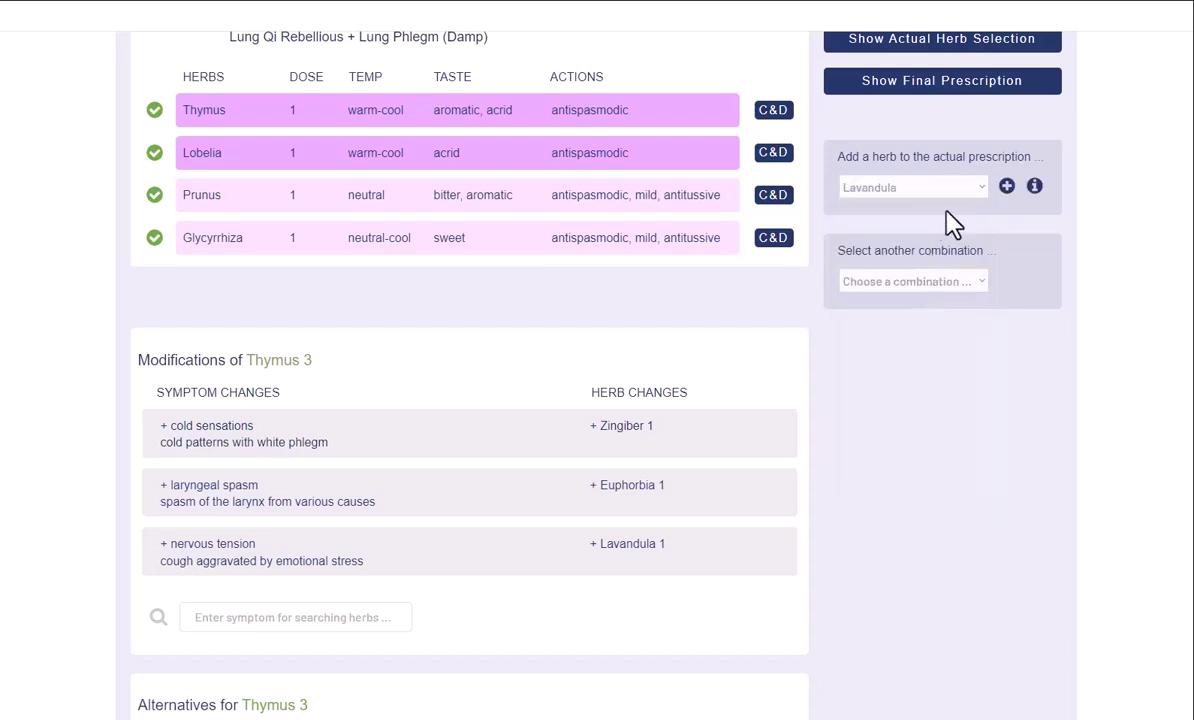
left_click(1007, 187)
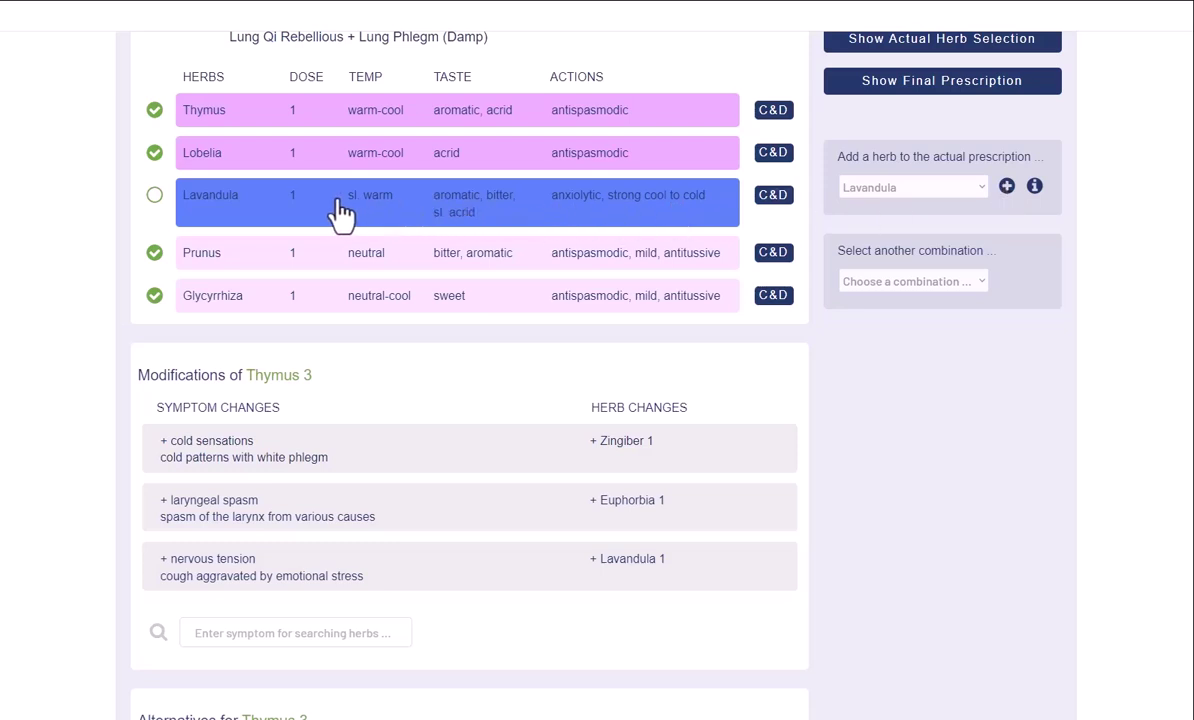
left_click(155, 196)
Step: Show the final prescription and name it "spasmodic cough [date]"
left_click(915, 88)
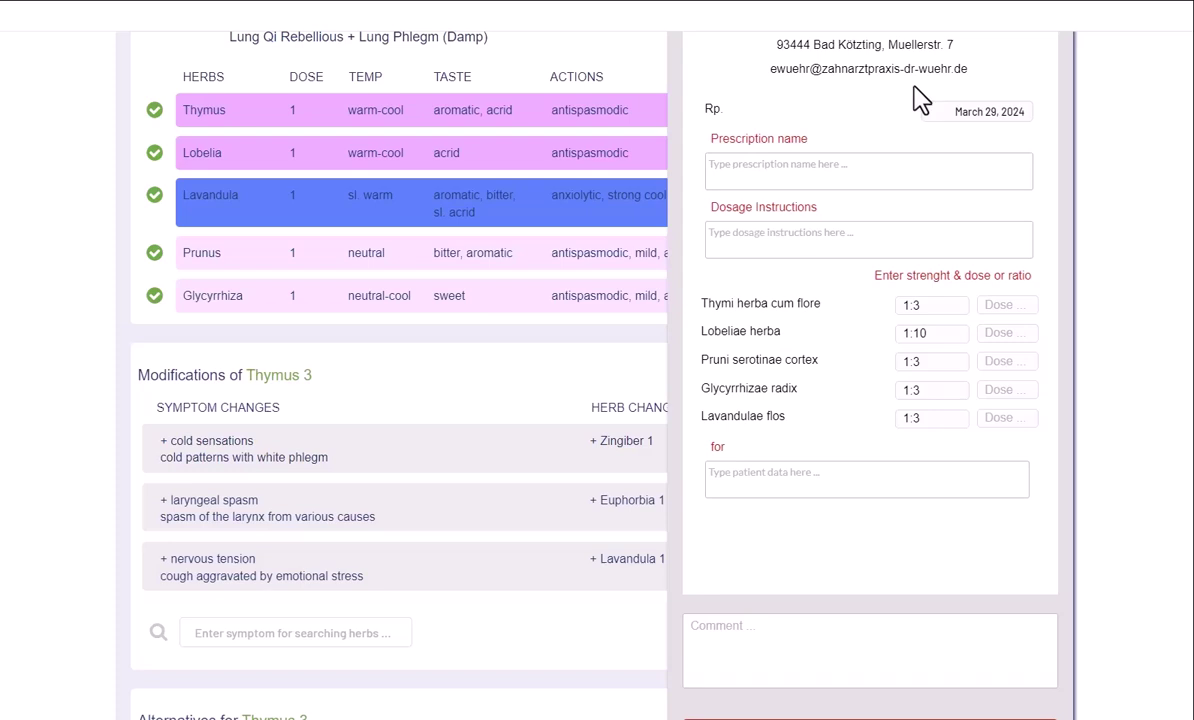
left_click(786, 170)
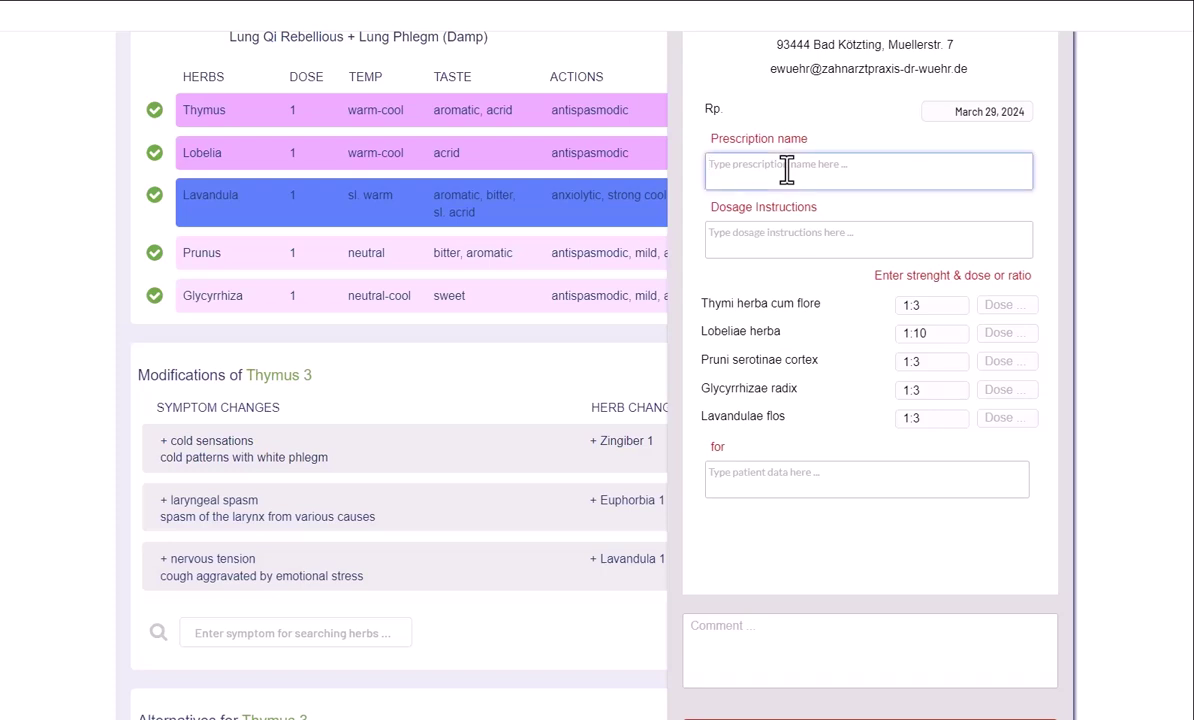
type("spasmodic cough [date]")
Step: Enter the dosage instructions "200 ml bottle" and, on a second line, "5 ml in 25 ml water, 3 times a day"
left_click(743, 234)
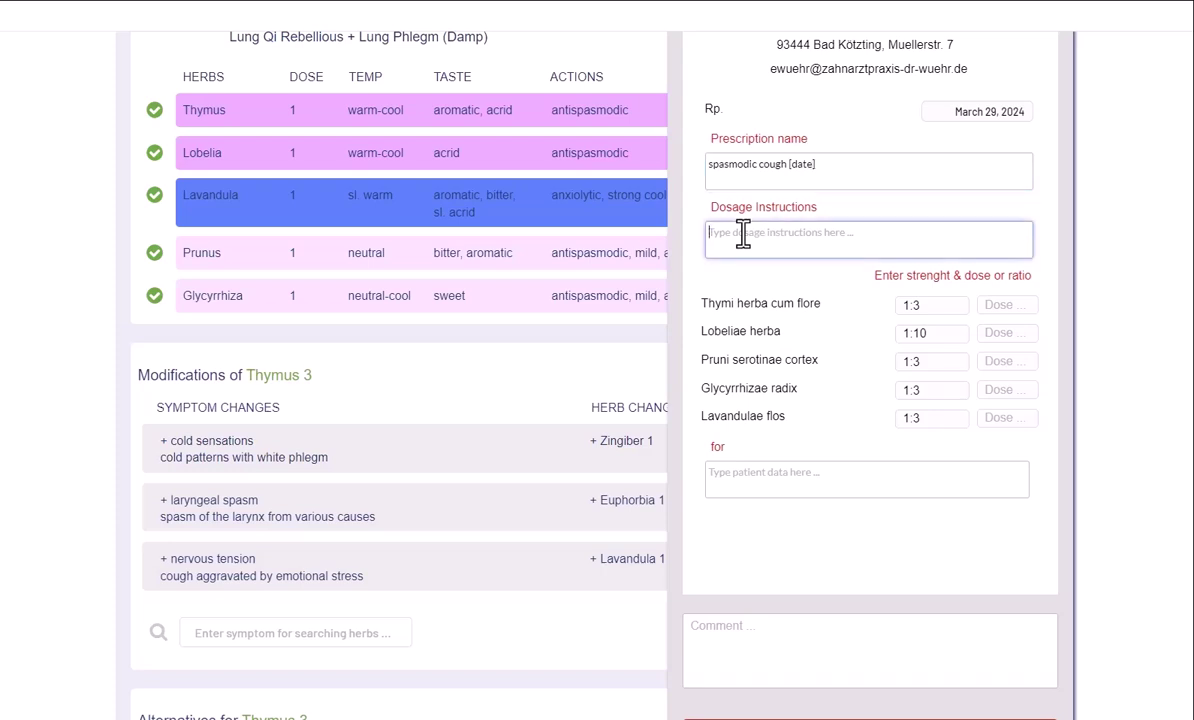
type("200 ml bottle")
key("Return")
type("5 ml in 25 ml water, 3 ti")
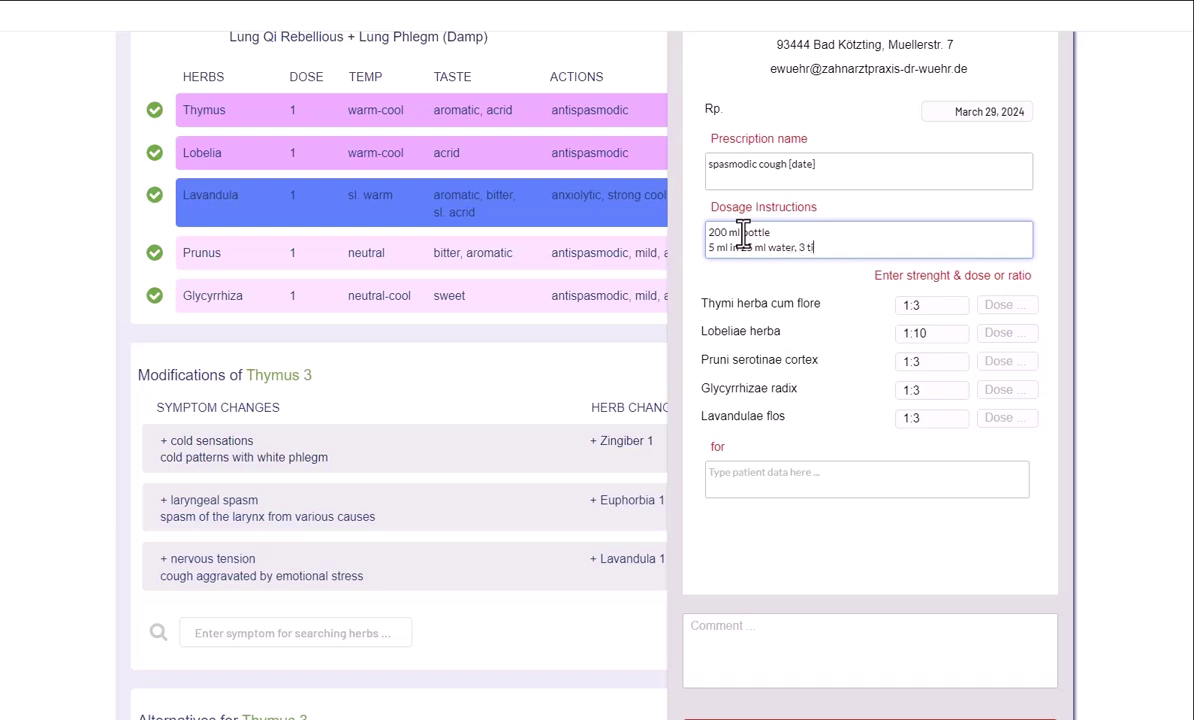
type("mes a day")
Step: Set the dose to 1 for each of the five prescribed herbs, keeping their default strengths
left_click(916, 362)
left_click(912, 390)
left_click(913, 419)
left_click(1000, 306)
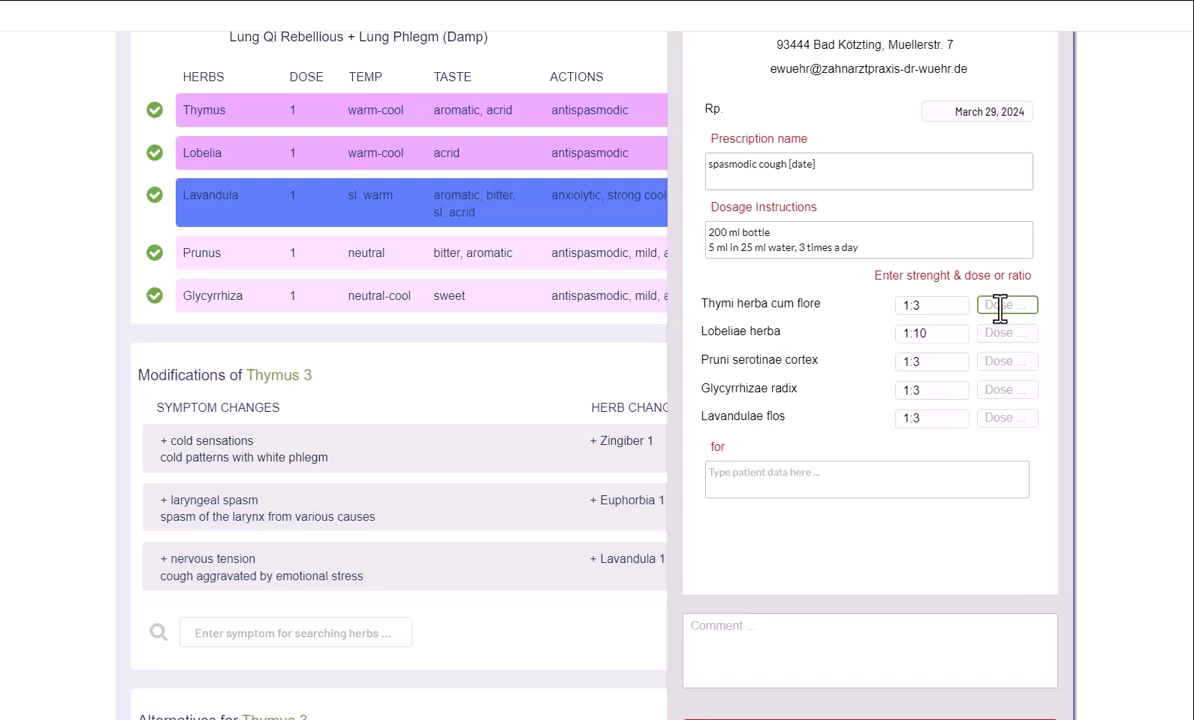
type("1")
left_click(999, 332)
type("1")
left_click(996, 361)
type("1")
left_click(995, 390)
type("1")
left_click(994, 418)
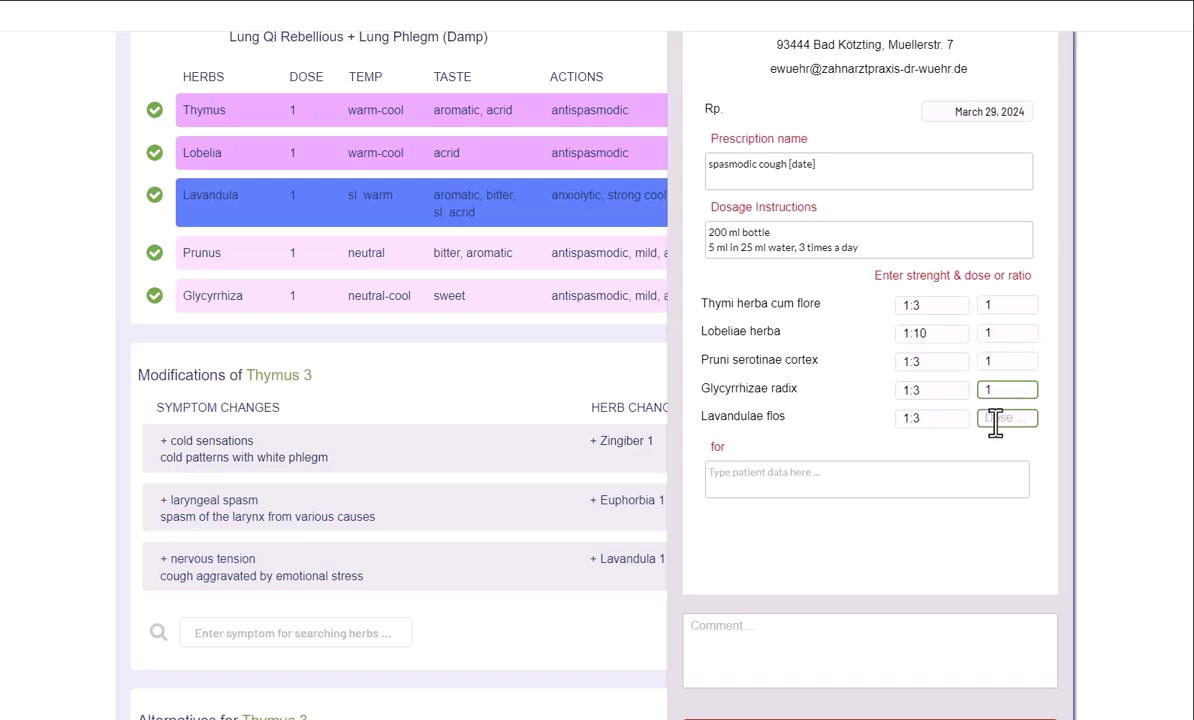
type("1")
Step: Fill in the patient data with the placeholder "[name, address, eMail]"
left_click(752, 480)
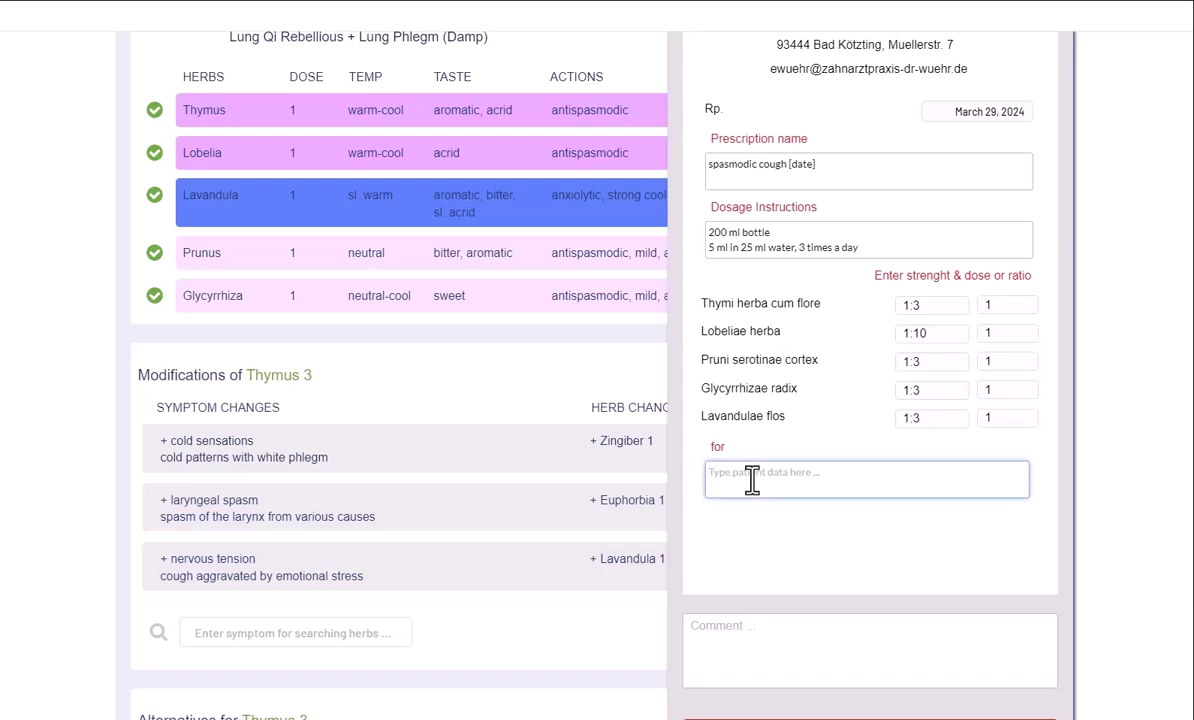
type("[name, ag")
type("dress, eMail]")
Step: Add the comment "patient has also recurring respiratory infections, but we don't treat these this time" and save the prescription
left_click(698, 633)
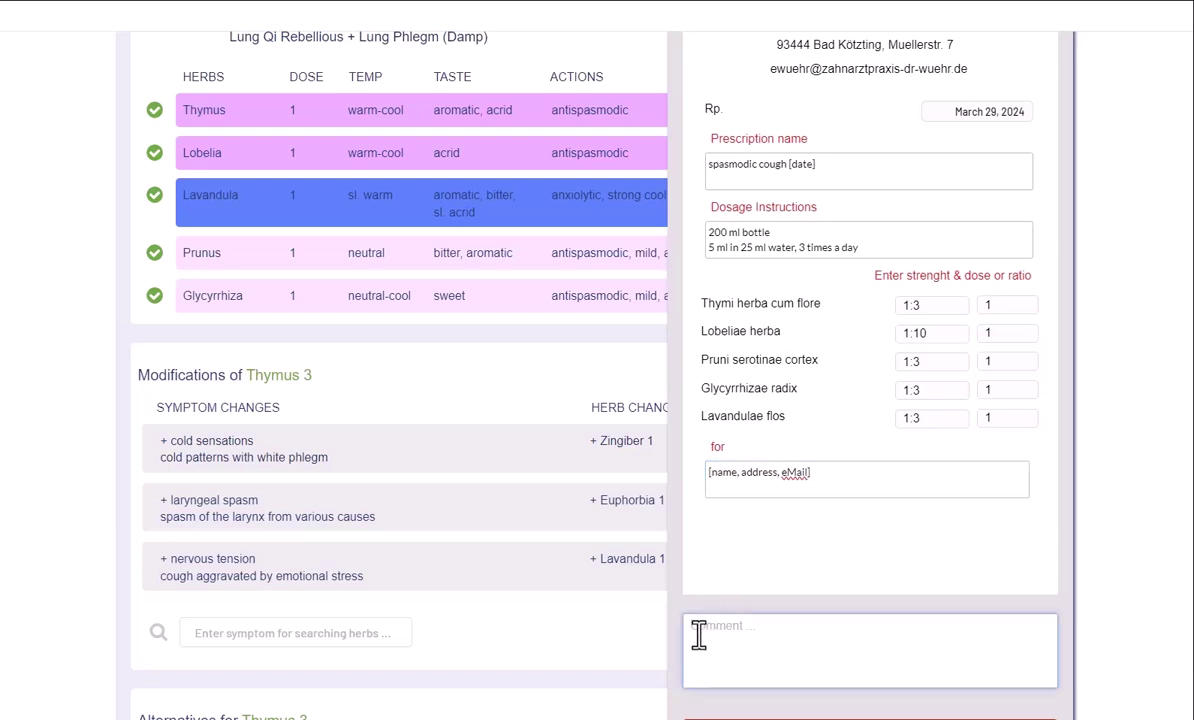
type("Patient has also recurring respir")
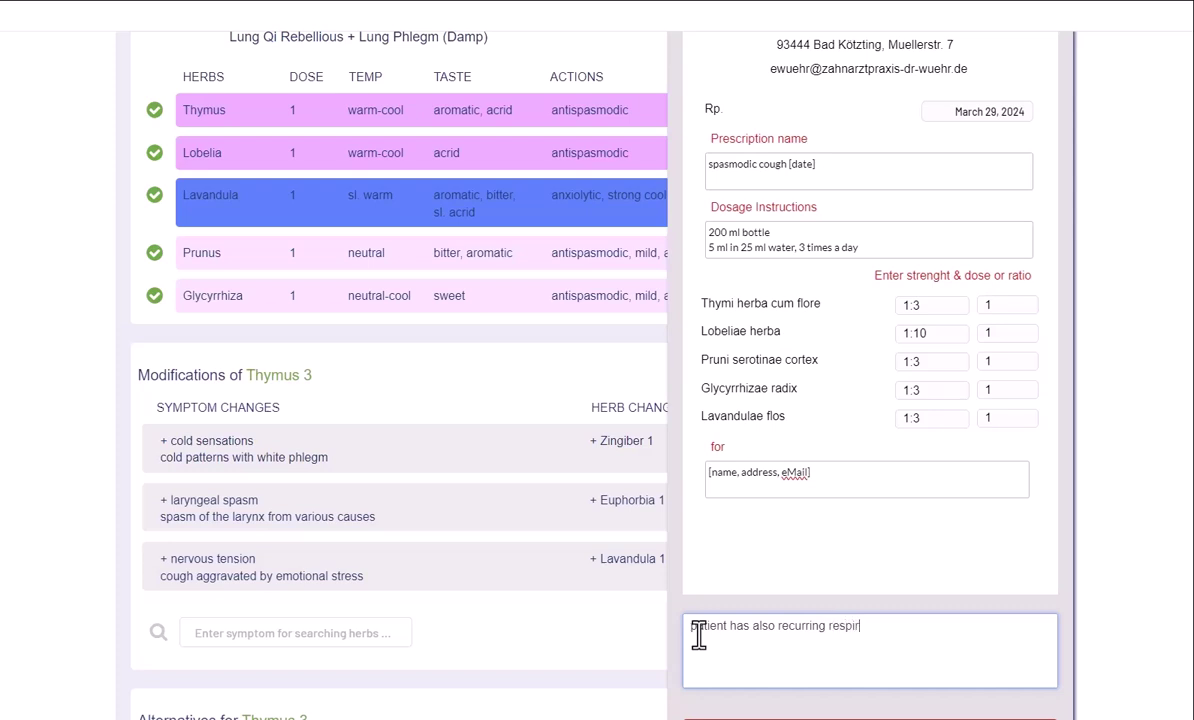
type("atory infections, but we")
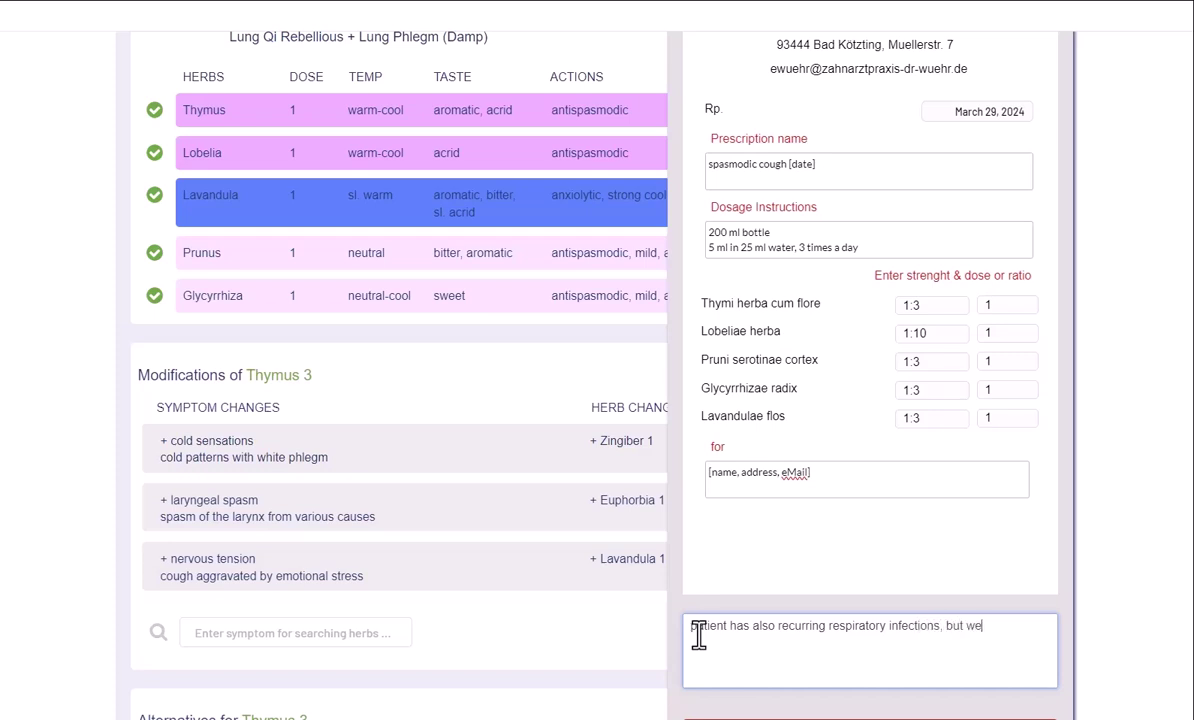
type(" don't treat these this time")
scroll(672, 640, "down", 3)
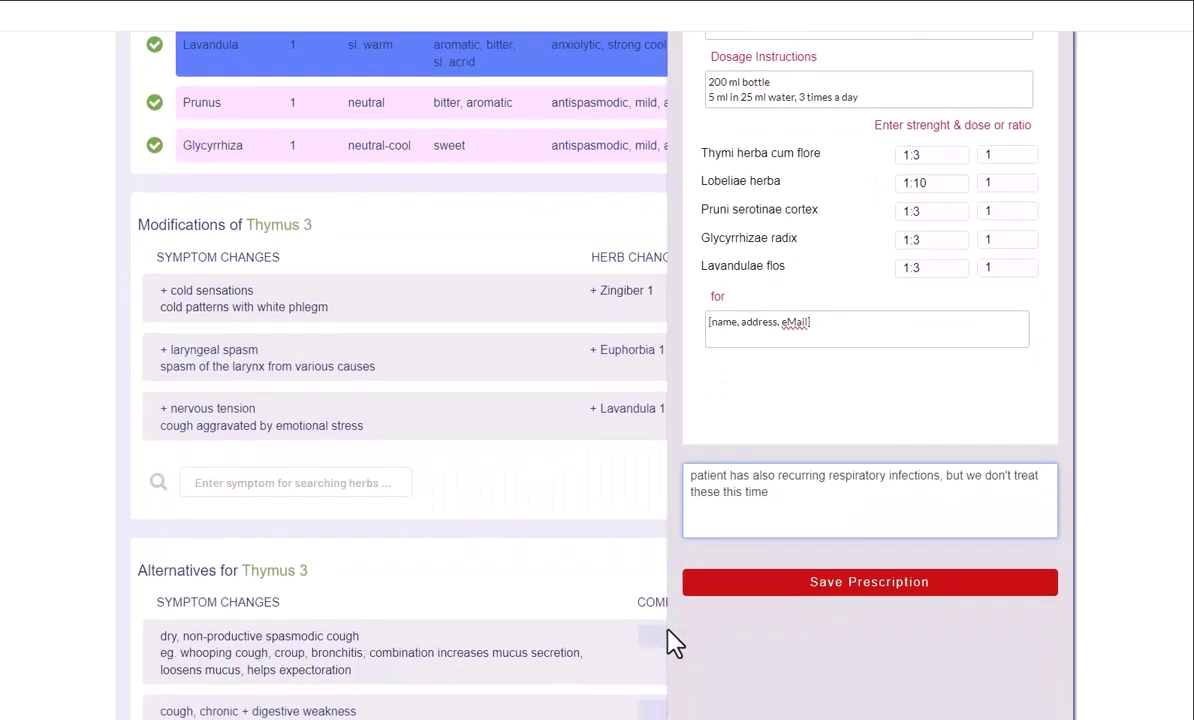
left_click(760, 590)
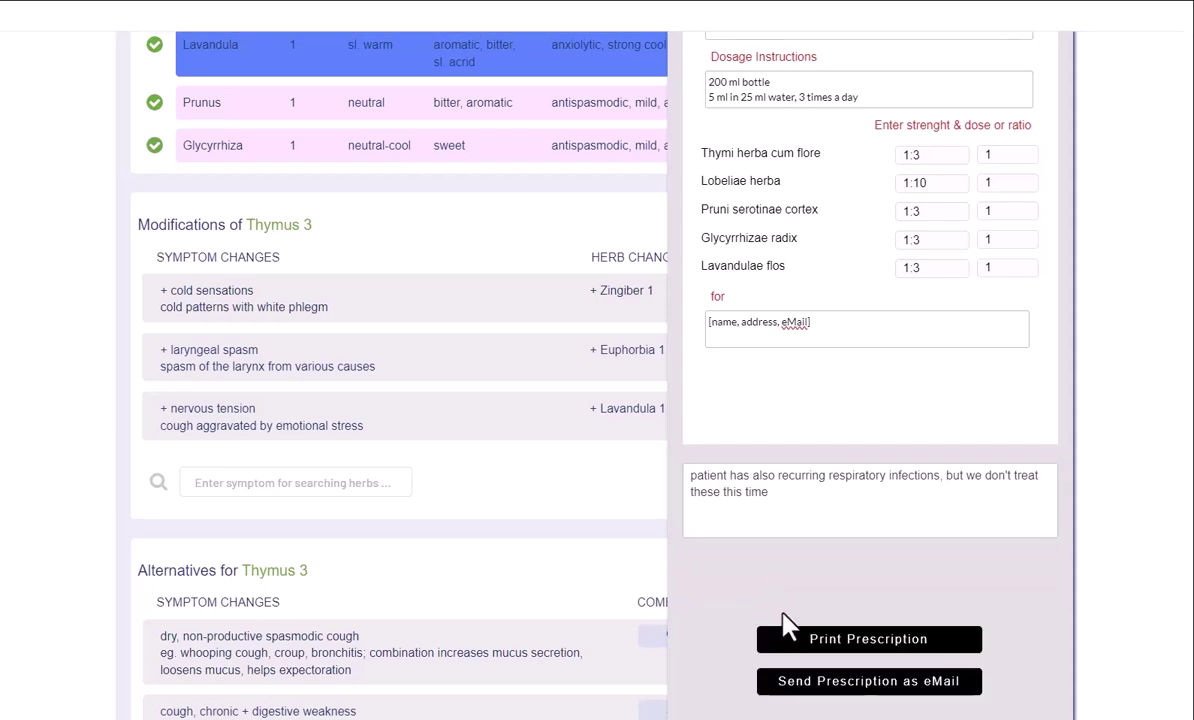
Step: Send the prescription as an e-mail, confirming that herb precautions and contraindications were observed and filling in the e-mail form
left_click(810, 690)
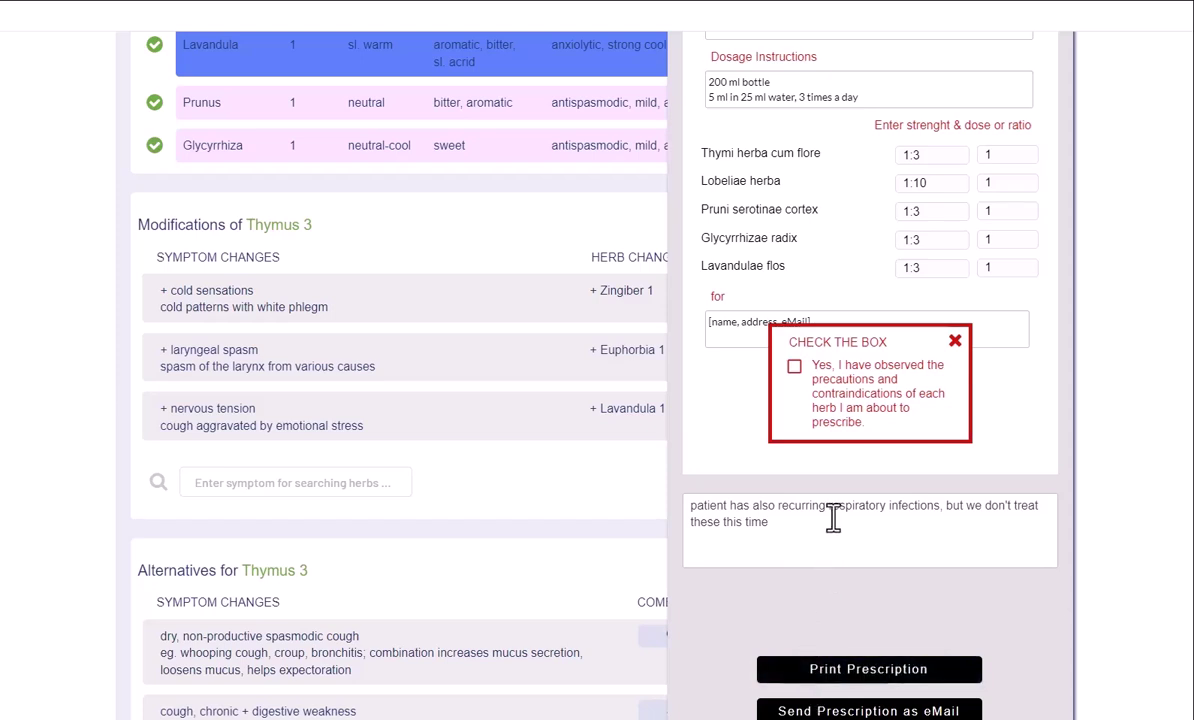
left_click(794, 367)
left_click(787, 196)
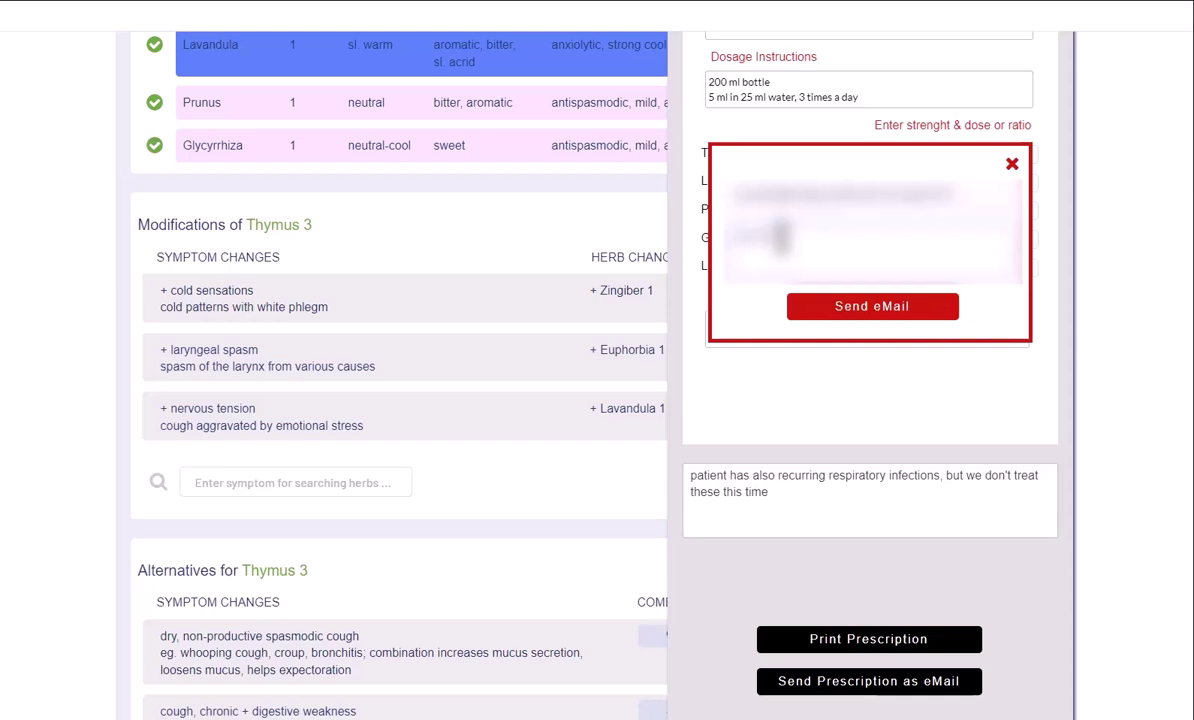
left_click(843, 316)
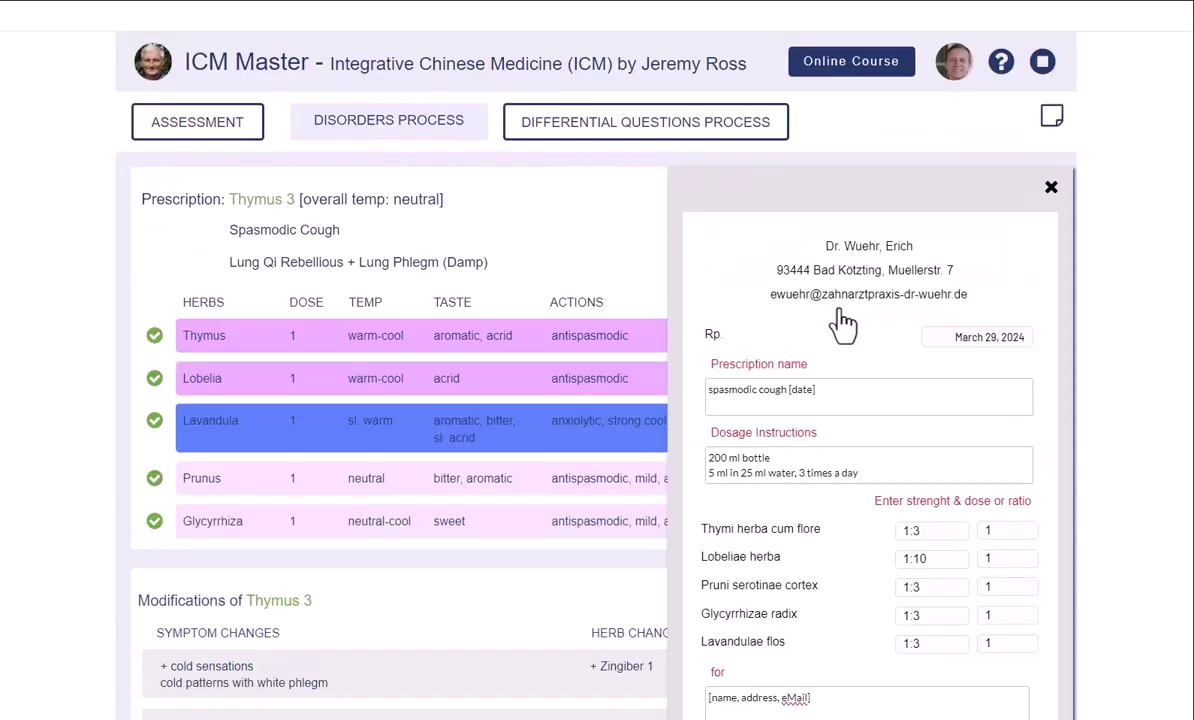
Step: Finish this case by going to the next patient instead of finding a second prescription
scroll(840, 314, "down", 5)
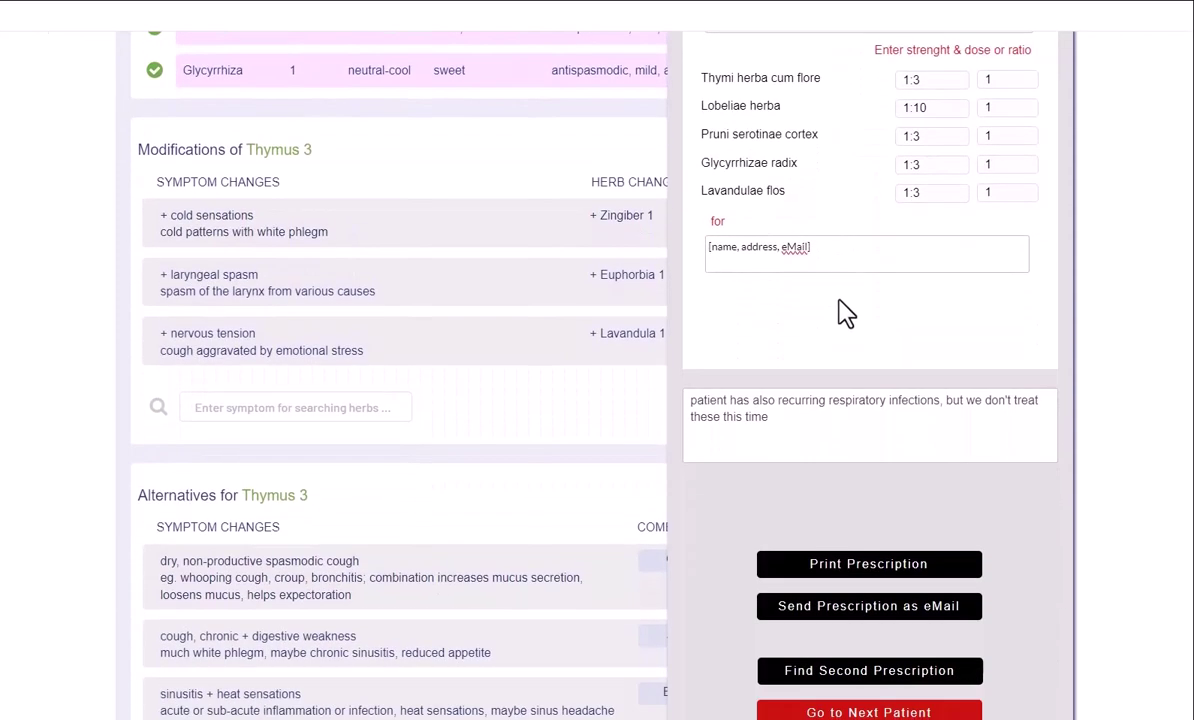
scroll(843, 314, "down", 1)
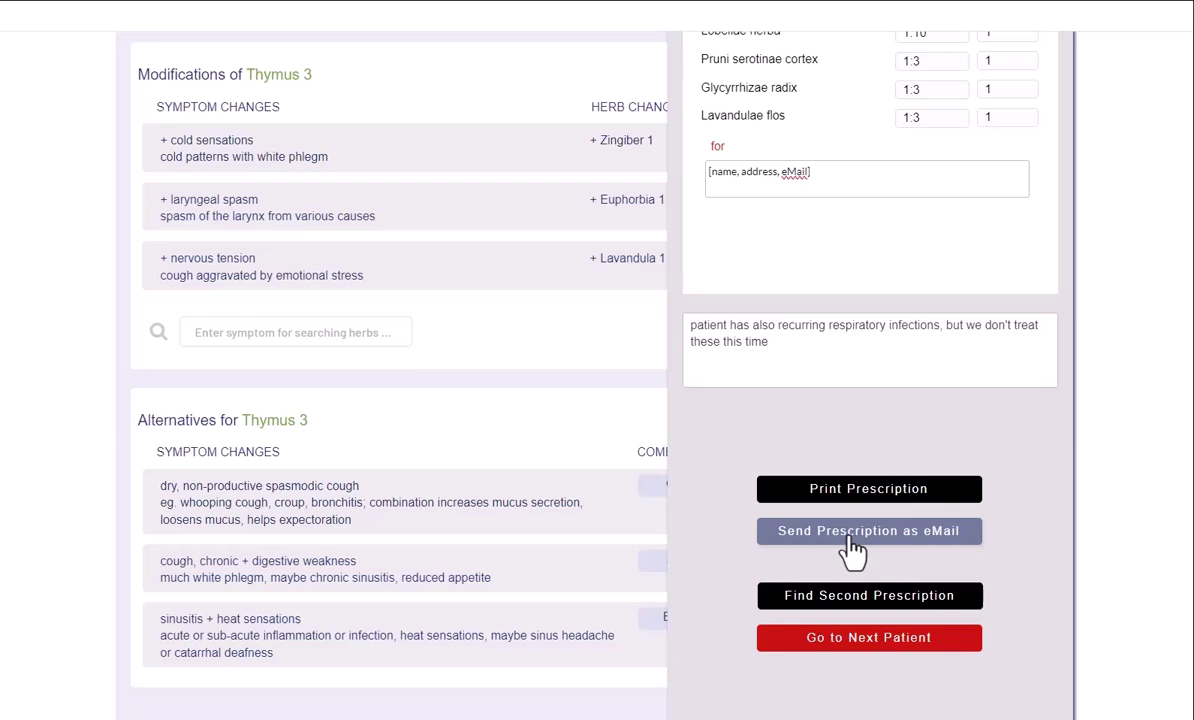
left_click(856, 640)
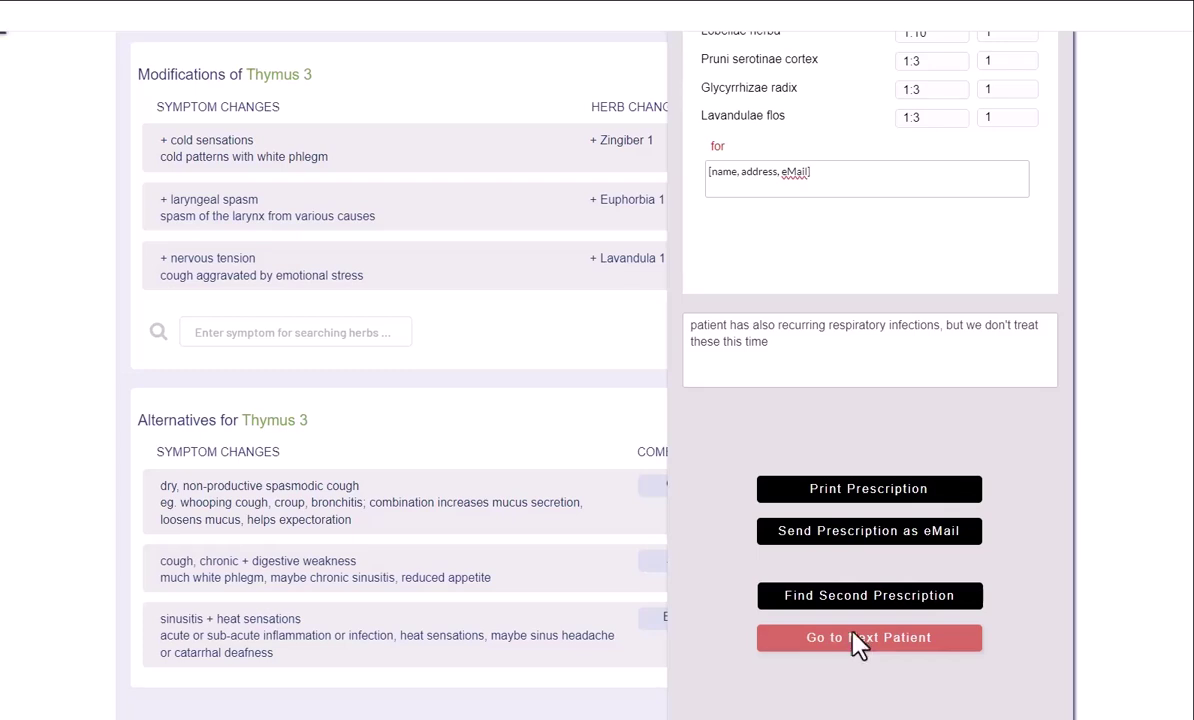